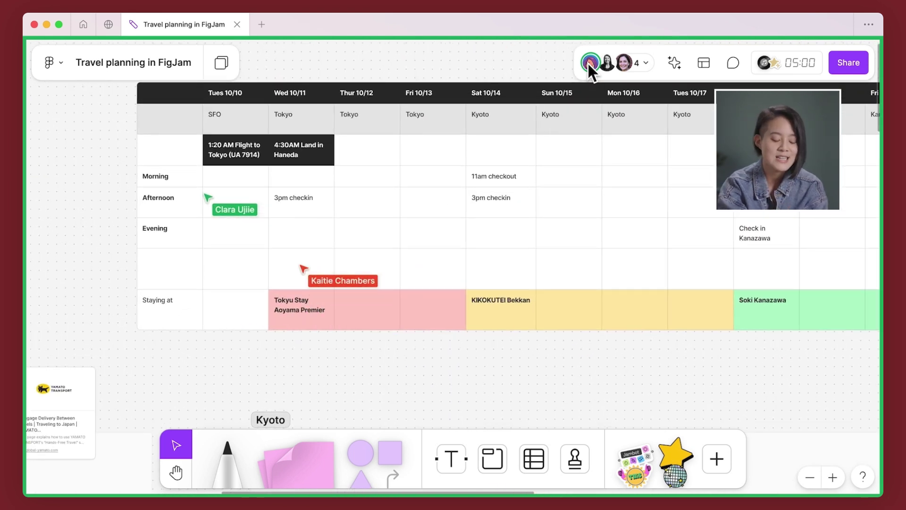
- Follow a collaborator's view and search the stickers for 'plane' after trying 'flight'
{"action": "left_click", "coordinate": [590, 62]}
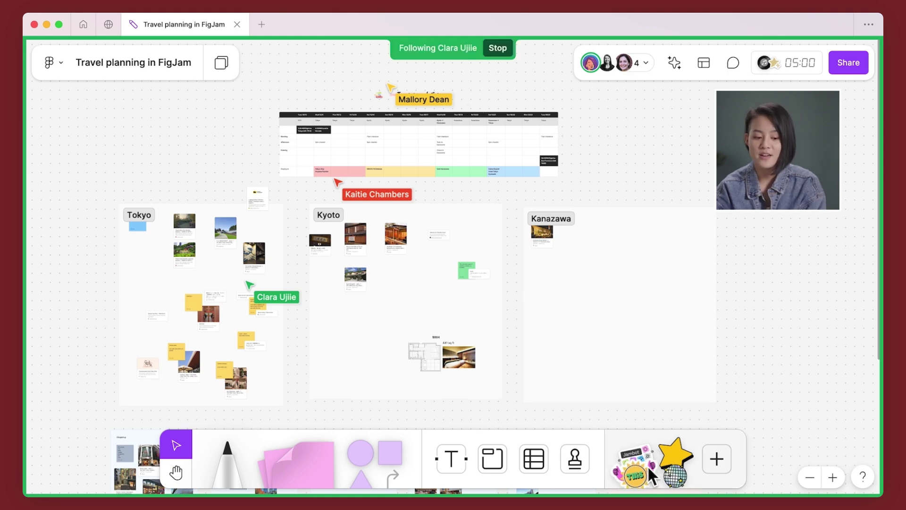
{"action": "left_click", "coordinate": [716, 459]}
{"action": "type", "text": "flight"}
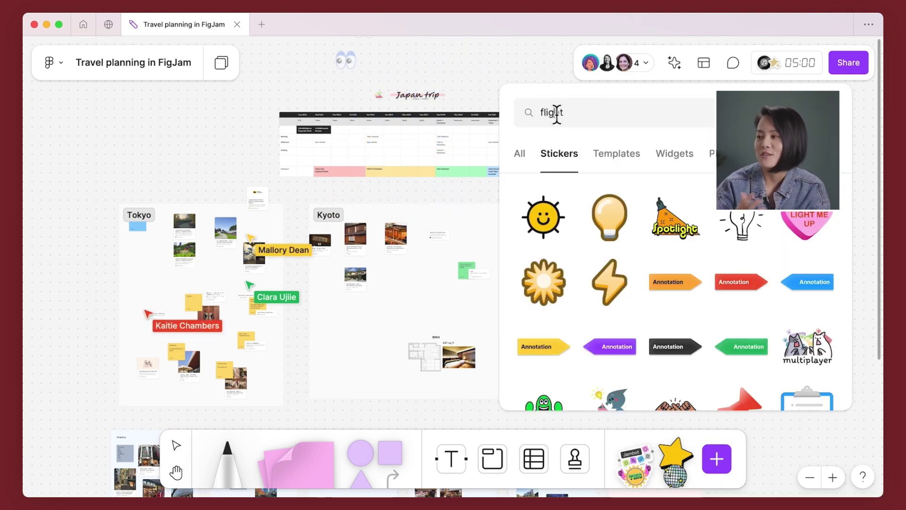
{"action": "key", "text": "ctrl+a"}
{"action": "type", "text": "plane"}
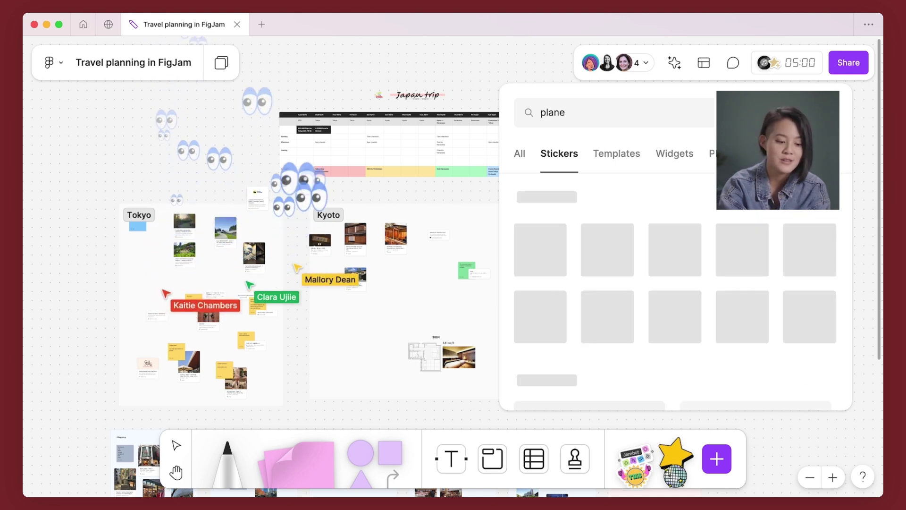
- Place the airplane sticker and move it above the itinerary table beside the Japan trip title
{"action": "left_click_drag", "start_coordinate": [600, 207], "coordinate": [269, 193]}
{"action": "scroll", "coordinate": [261, 177], "scroll_direction": "up", "scroll_amount": 5}
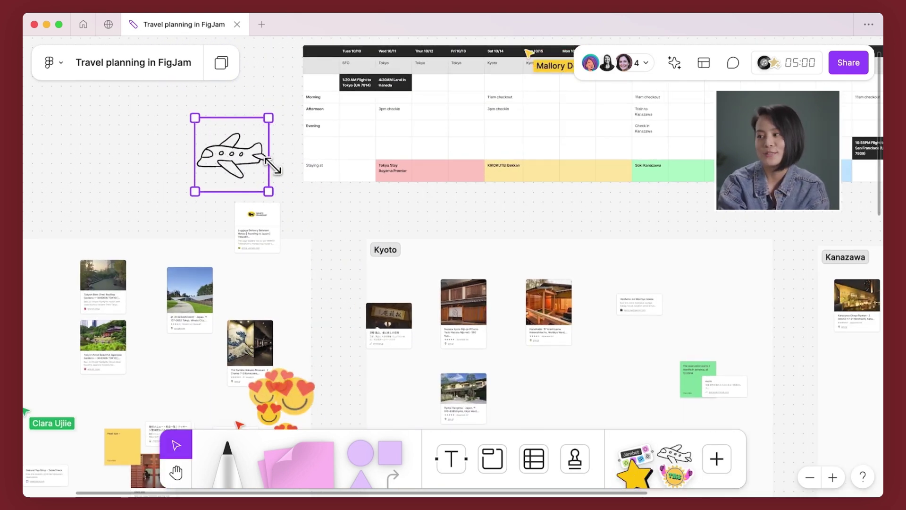
{"action": "scroll", "coordinate": [281, 176], "scroll_direction": "up", "scroll_amount": 3}
{"action": "scroll", "coordinate": [282, 176], "scroll_direction": "right", "scroll_amount": 1}
{"action": "left_click_drag", "start_coordinate": [206, 240], "coordinate": [400, 91]}
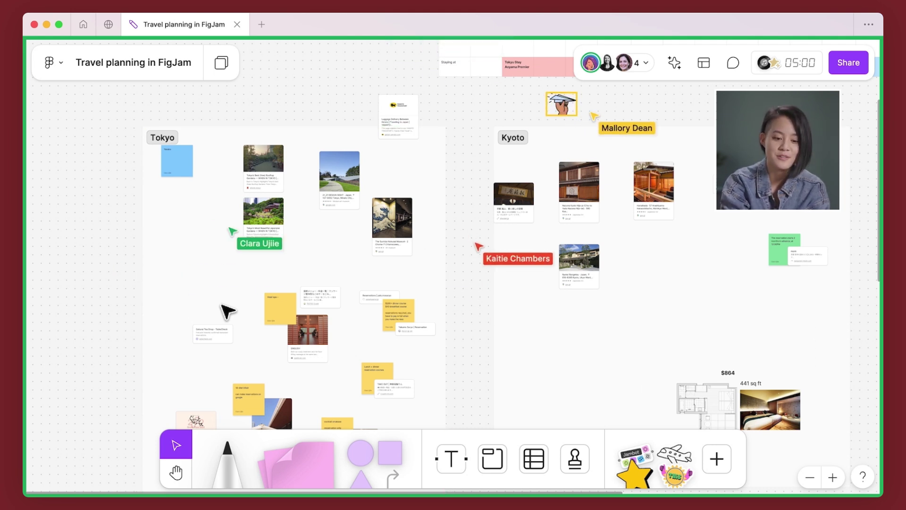
- Send cursor-chat messages 'oooooo!!!', 'whats for dinner?' and 'oh wait desserts!!' near Meals and Snacks / desserts
{"action": "scroll", "coordinate": [226, 311], "scroll_direction": "right", "scroll_amount": 10}
{"action": "scroll", "coordinate": [227, 312], "scroll_direction": "left", "scroll_amount": 10}
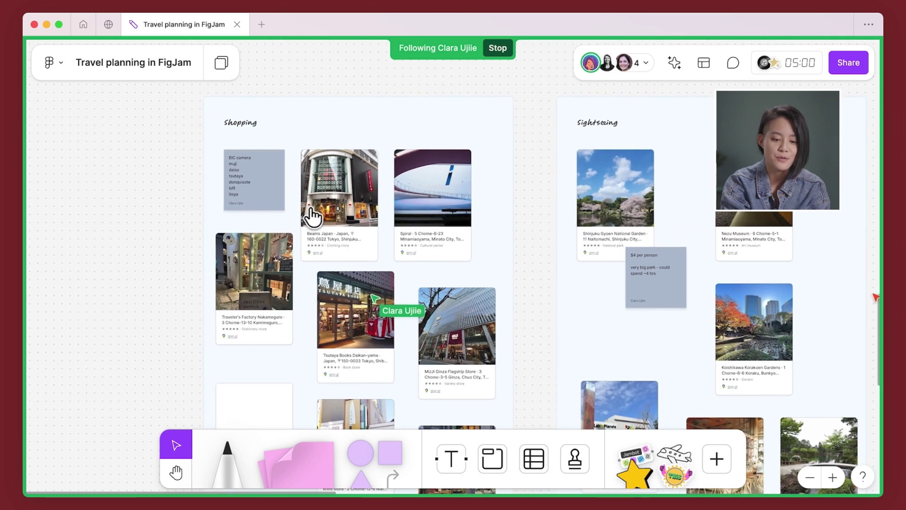
{"action": "key", "text": "slash"}
{"action": "type", "text": "ooo"}
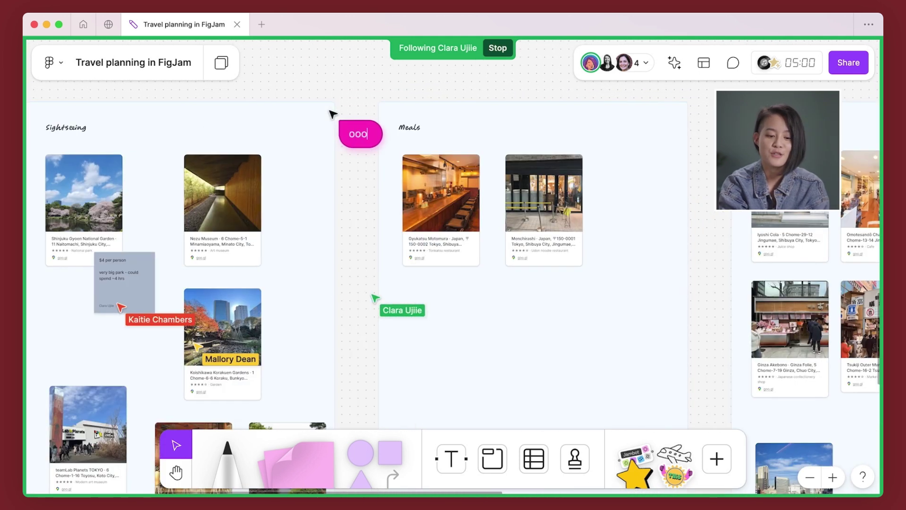
{"action": "type", "text": "ooo!!!!!"}
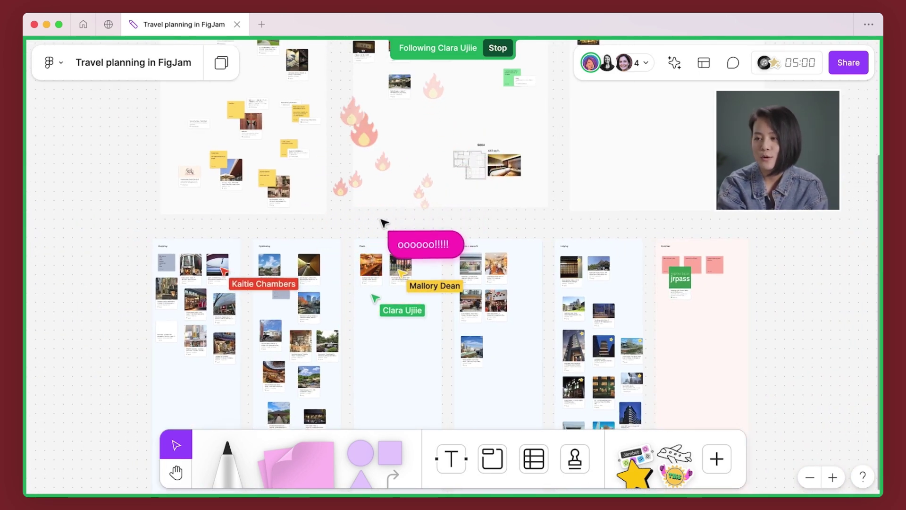
{"action": "key", "text": "slash"}
{"action": "type", "text": "whats for di"}
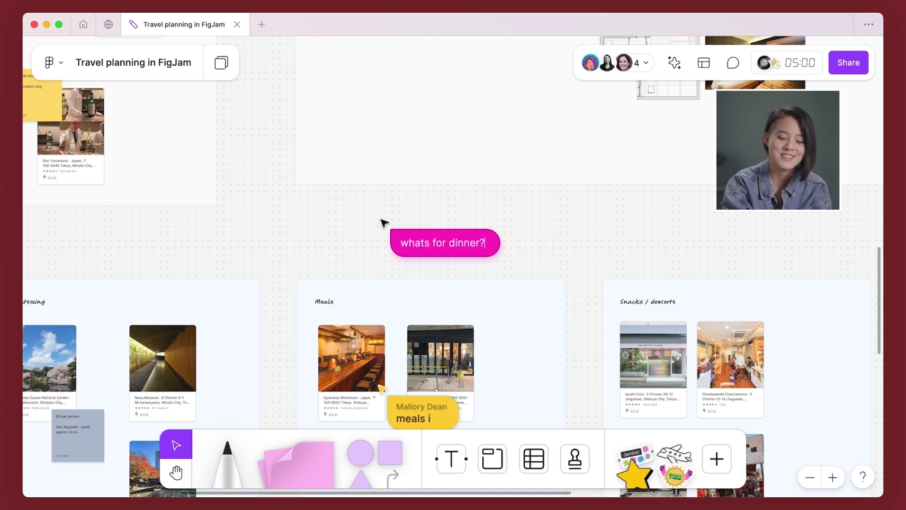
{"action": "type", "text": "nner?"}
{"action": "key", "text": "slash"}
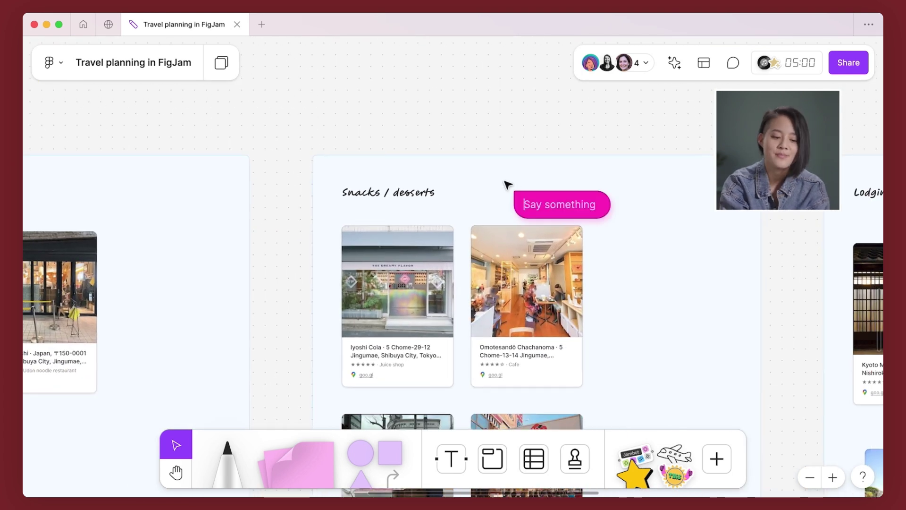
{"action": "type", "text": "oh wait de"}
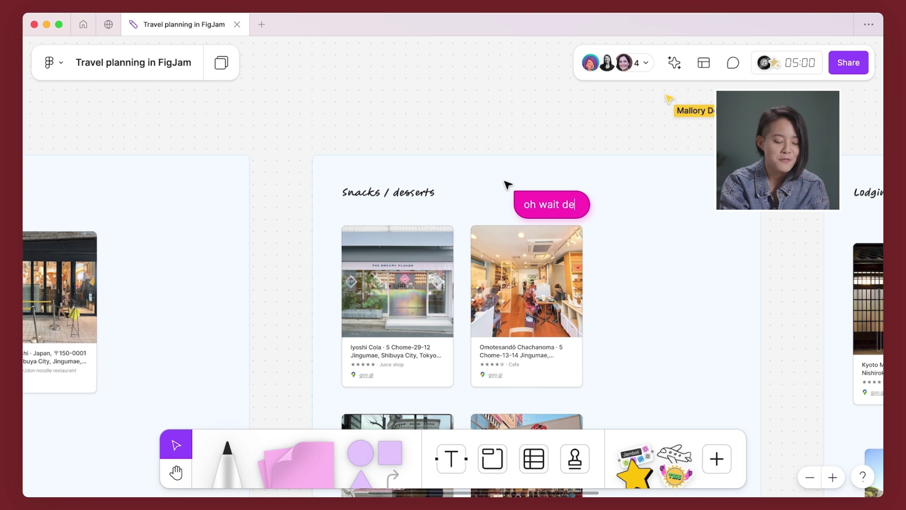
{"action": "type", "text": "sserts!!!"}
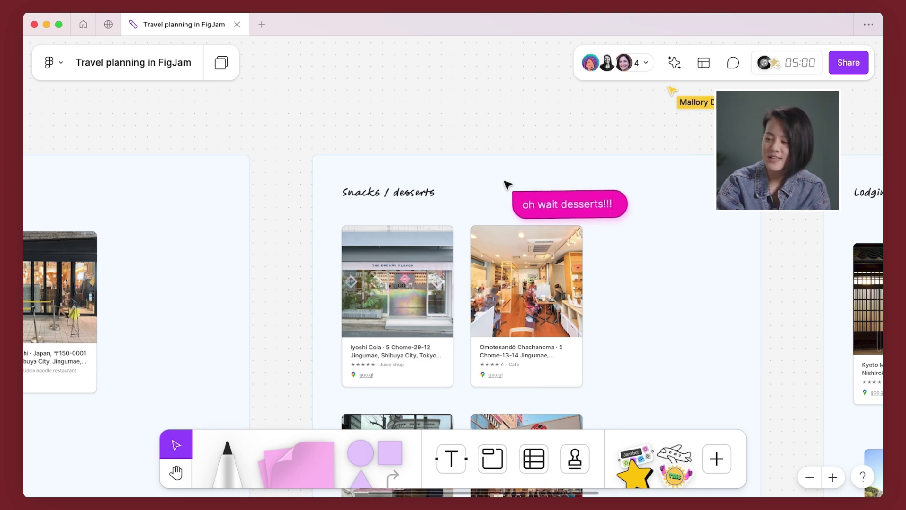
{"action": "left_click", "coordinate": [507, 184]}
- Follow a collaborator's view and place red heart stamps beside the Shopping and Sightseeing titles
{"action": "scroll", "coordinate": [507, 184], "scroll_direction": "down", "scroll_amount": 5}
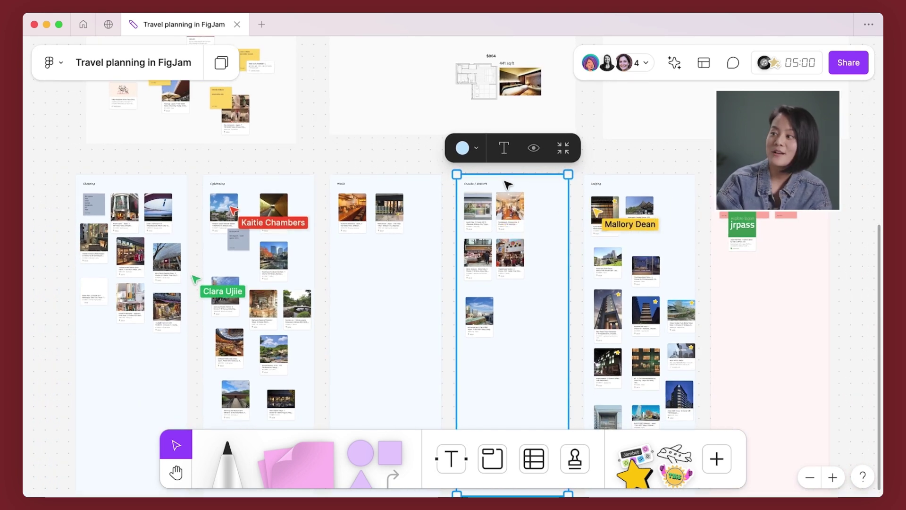
{"action": "scroll", "coordinate": [507, 184], "scroll_direction": "up", "scroll_amount": 2}
{"action": "scroll", "coordinate": [390, 226], "scroll_direction": "up", "scroll_amount": 5}
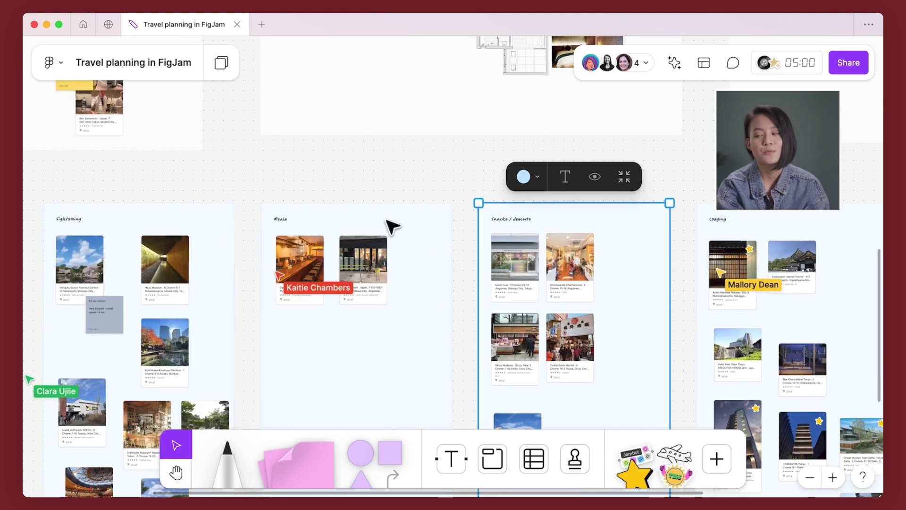
{"action": "scroll", "coordinate": [390, 227], "scroll_direction": "down", "scroll_amount": 3}
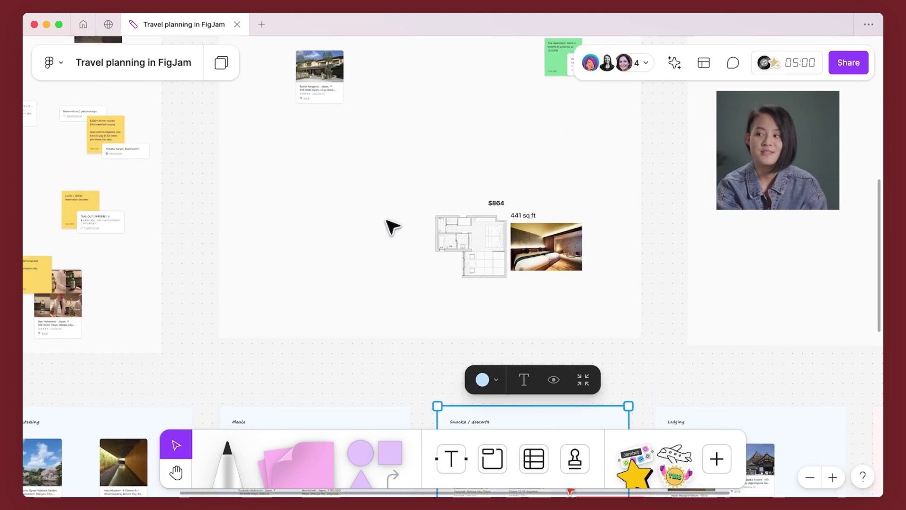
{"action": "left_click", "coordinate": [591, 66]}
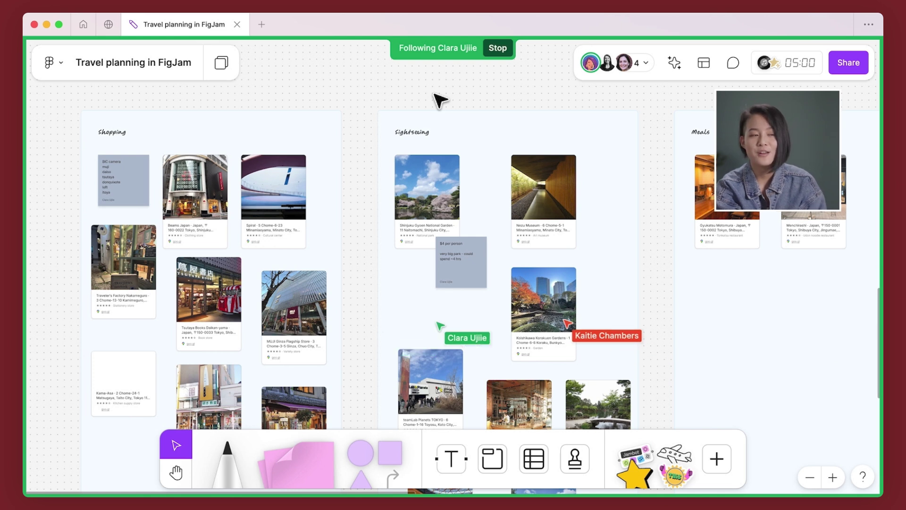
{"action": "key", "text": "e"}
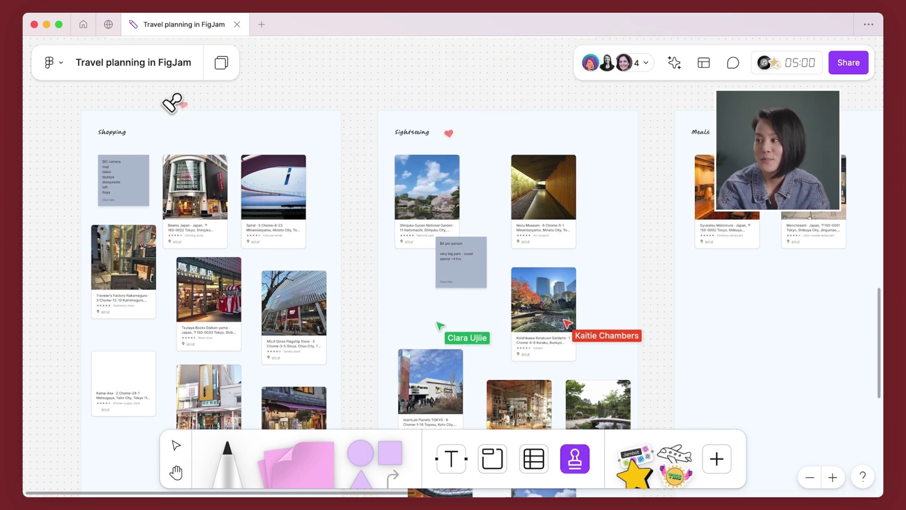
{"action": "key", "text": "Escape"}
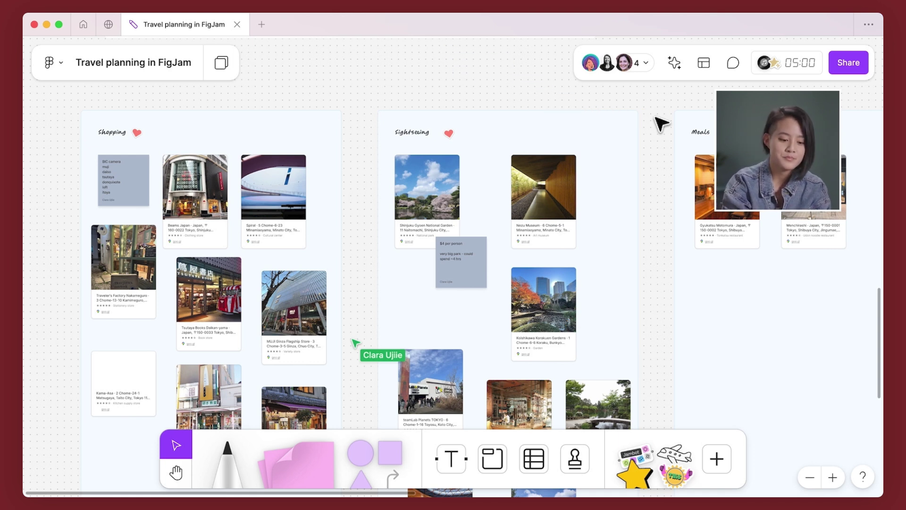
- Follow a collaborator, close the sticker search, and hand-write letters inside the sketched shopping bag
{"action": "left_click", "coordinate": [590, 62]}
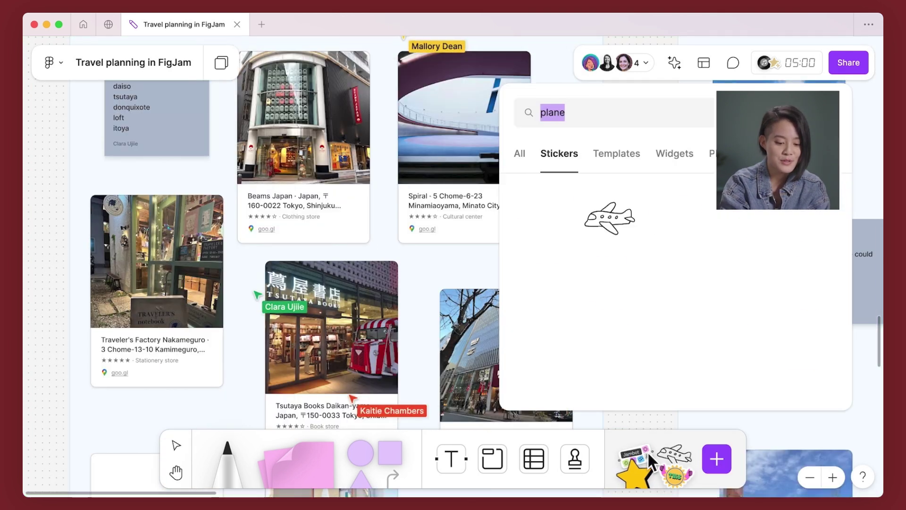
{"action": "type", "text": "ing"}
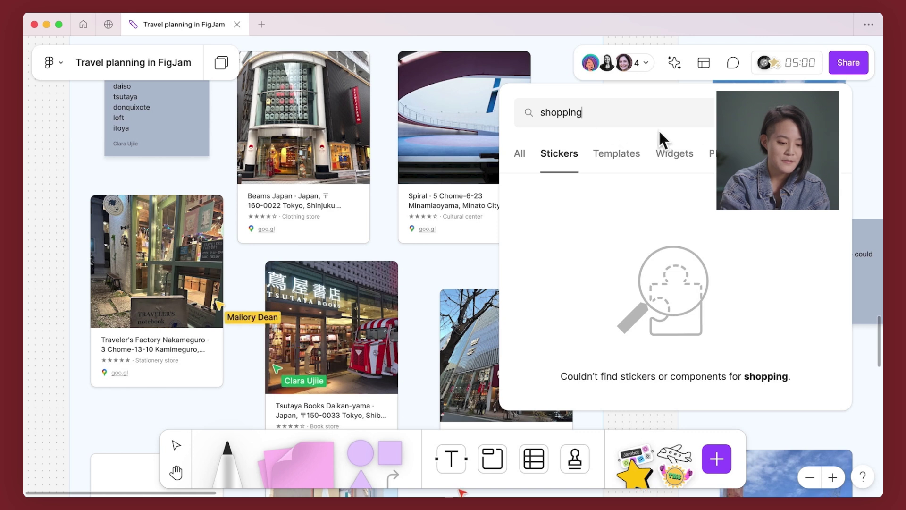
{"action": "left_click", "coordinate": [557, 56]}
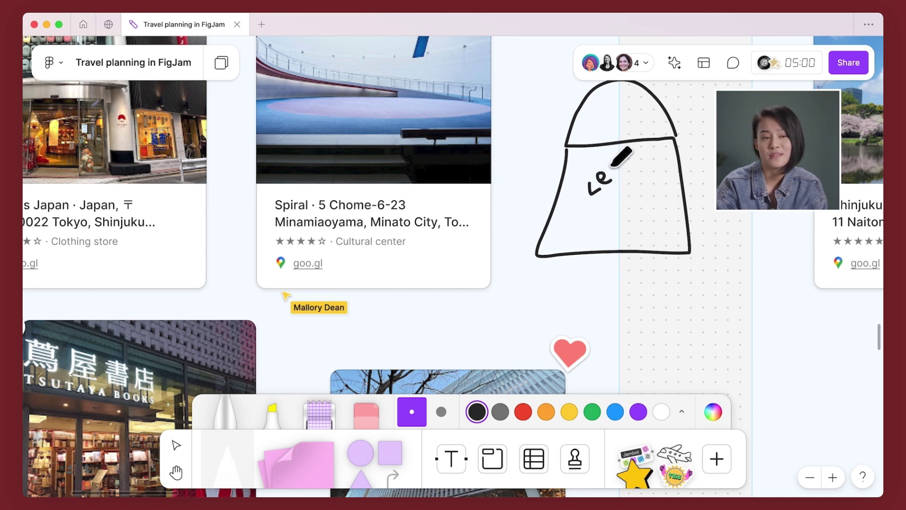
{"action": "left_click_drag", "start_coordinate": [611, 165], "coordinate": [622, 177]}
{"action": "left_click_drag", "start_coordinate": [622, 161], "coordinate": [611, 179]}
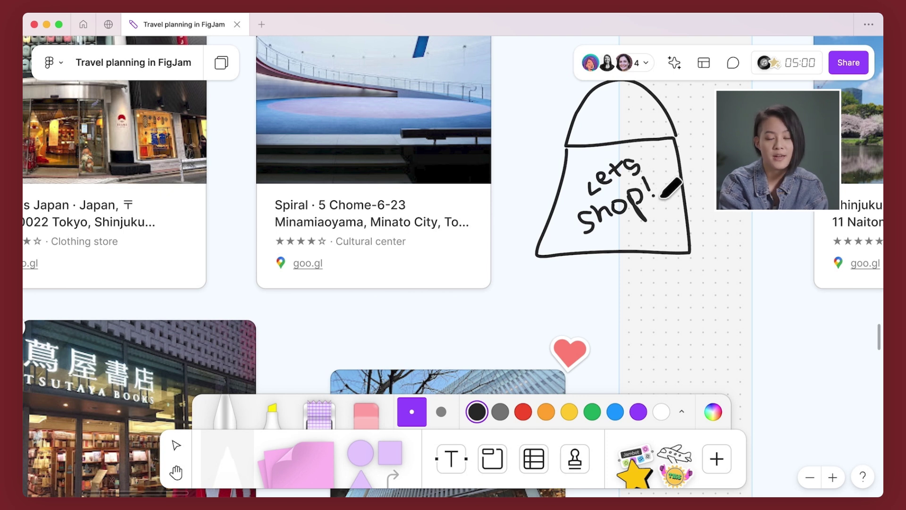
- Shade the 'lets shop!' bag doodle with pink highlighter strokes
{"action": "left_click", "coordinate": [273, 411]}
{"action": "left_click", "coordinate": [500, 412]}
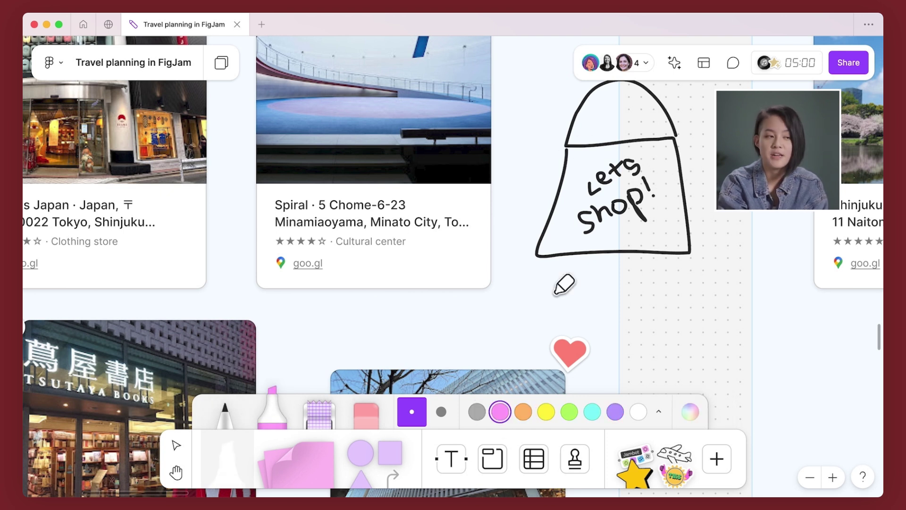
{"action": "mouse_move", "coordinate": [575, 156]}
{"action": "left_mouse_down"}
{"action": "mouse_move", "coordinate": [580, 238]}
{"action": "mouse_move", "coordinate": [630, 231]}
{"action": "mouse_move", "coordinate": [665, 183]}
{"action": "left_mouse_up"}
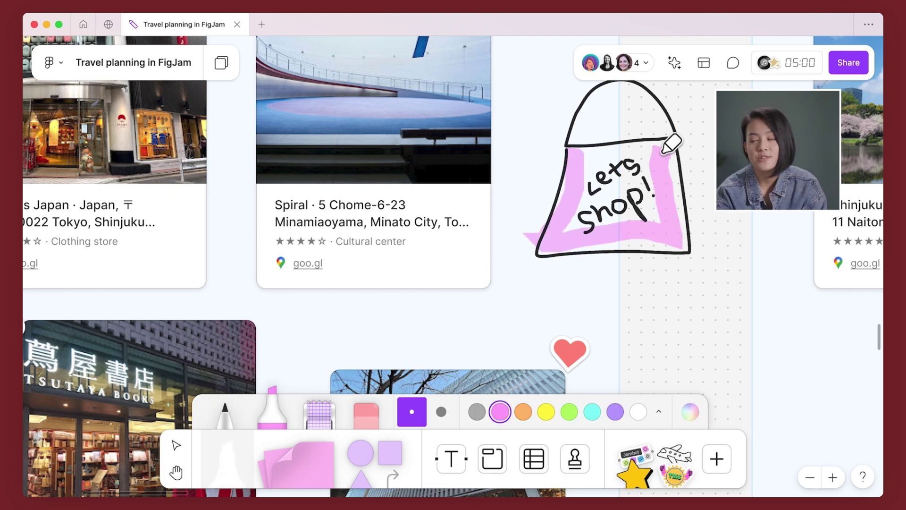
{"action": "scroll", "coordinate": [607, 150], "scroll_direction": "down", "scroll_amount": 10}
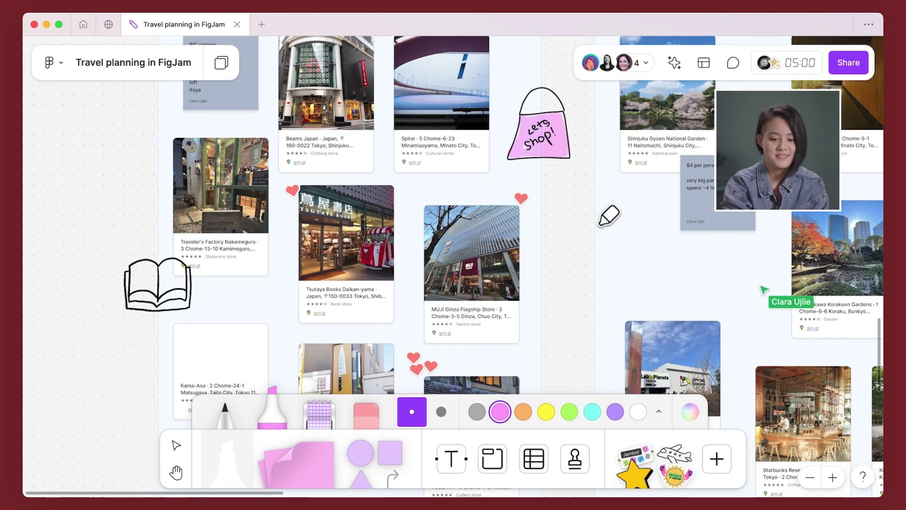
- Stamp three red question marks around the Questions heading
{"action": "key", "text": "v"}
{"action": "left_click", "coordinate": [591, 62]}
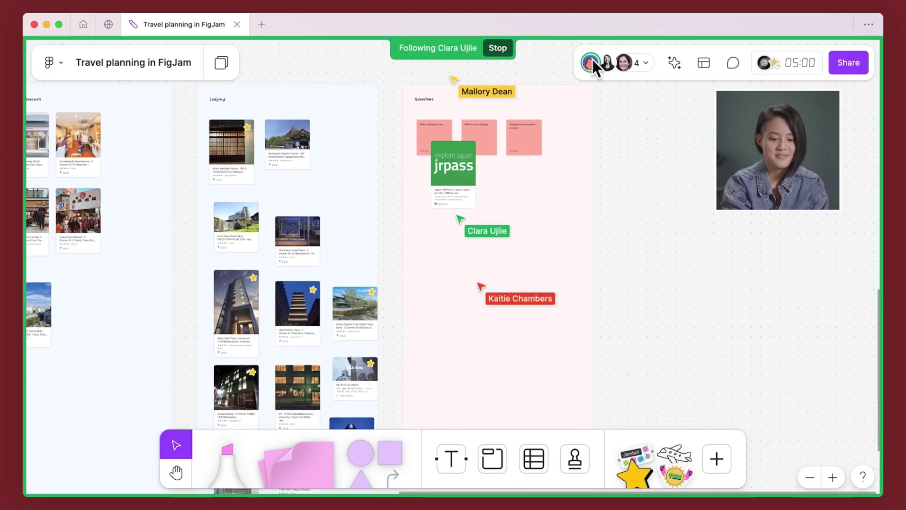
{"action": "scroll", "coordinate": [446, 83], "scroll_direction": "up", "scroll_amount": 10}
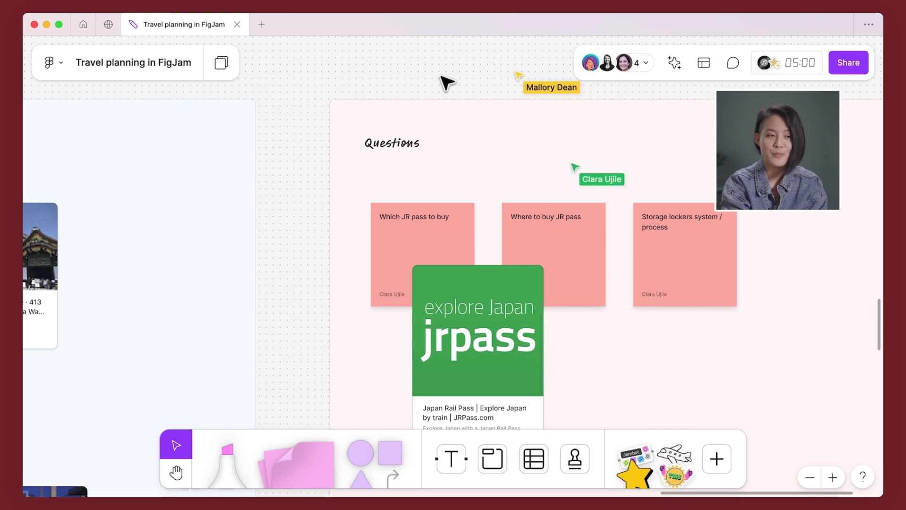
{"action": "scroll", "coordinate": [657, 164], "scroll_direction": "down", "scroll_amount": 3}
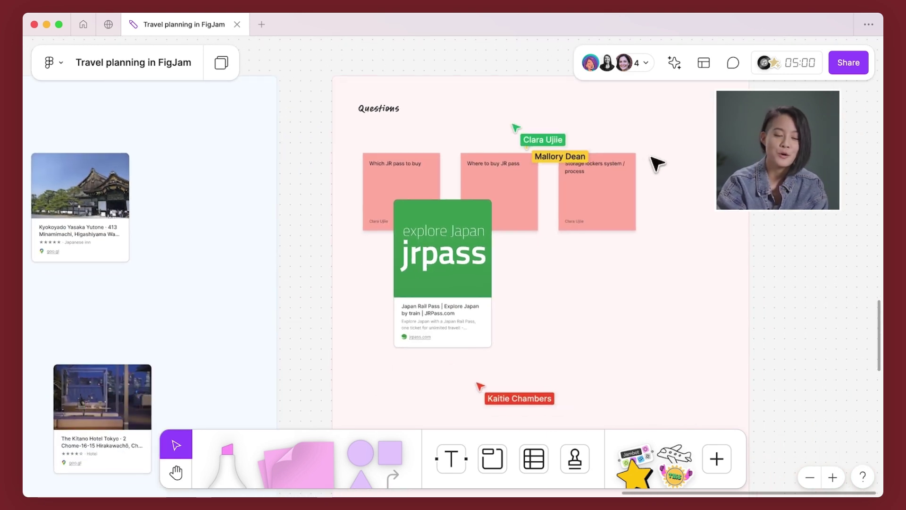
{"action": "left_click", "coordinate": [632, 450]}
{"action": "left_click", "coordinate": [648, 454]}
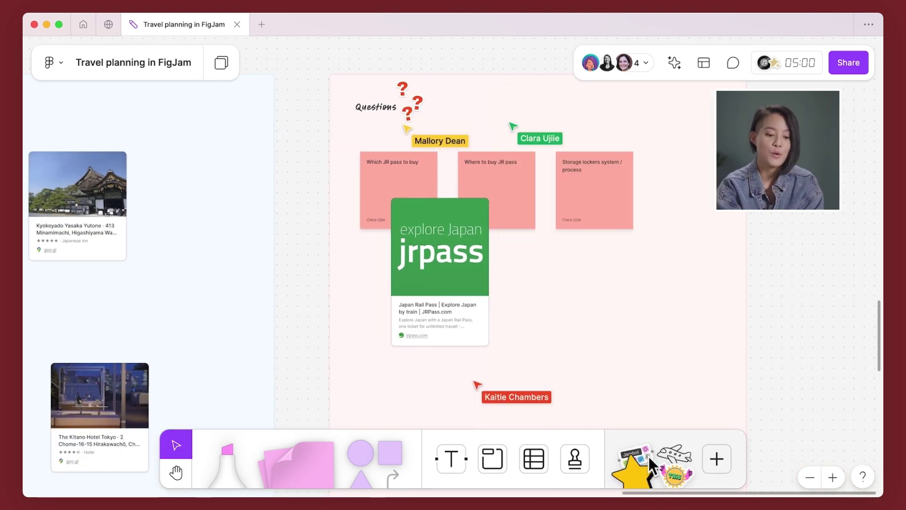
{"action": "key", "text": "e"}
{"action": "left_click", "coordinate": [629, 310]}
{"action": "left_click", "coordinate": [434, 90]}
{"action": "left_click", "coordinate": [434, 124]}
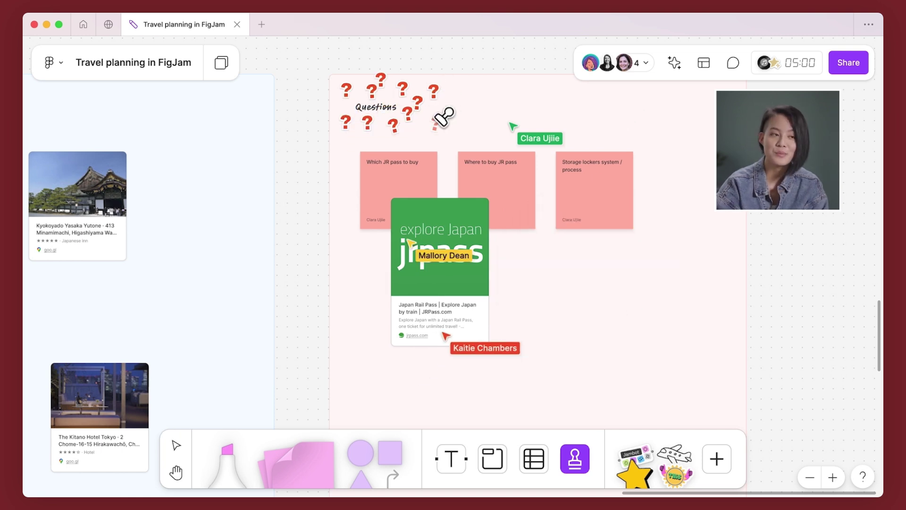
{"action": "left_click", "coordinate": [335, 132]}
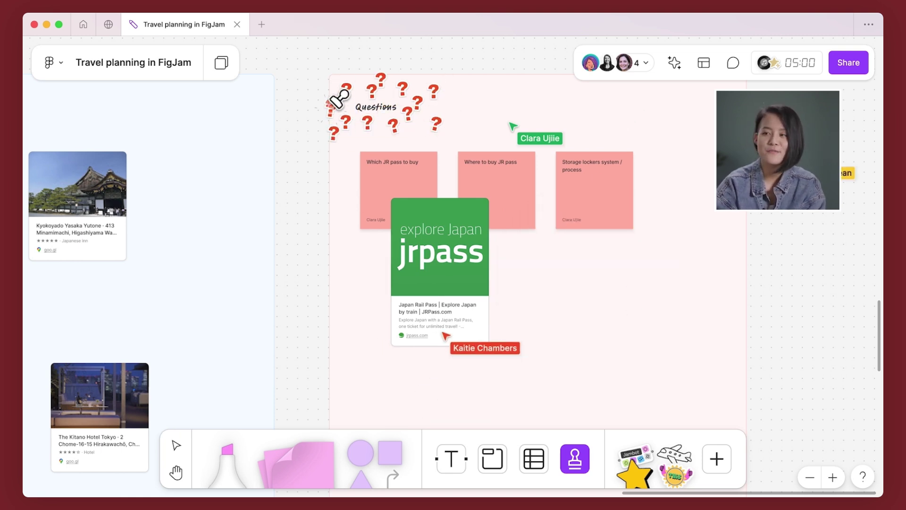
- Send the cursor-chat message 'always be prepared!' over the Questions section
{"action": "key", "text": "v"}
{"action": "left_click", "coordinate": [552, 269]}
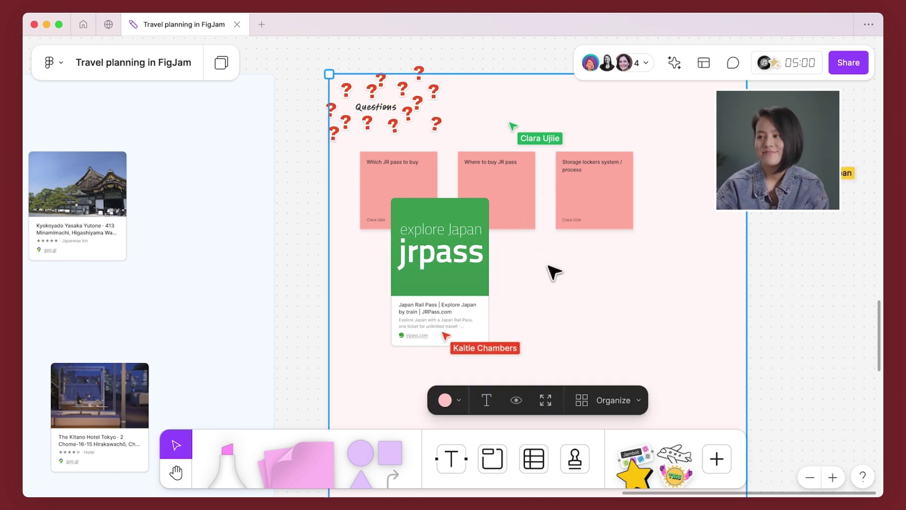
{"action": "key", "text": "slash"}
{"action": "type", "text": "always be p"}
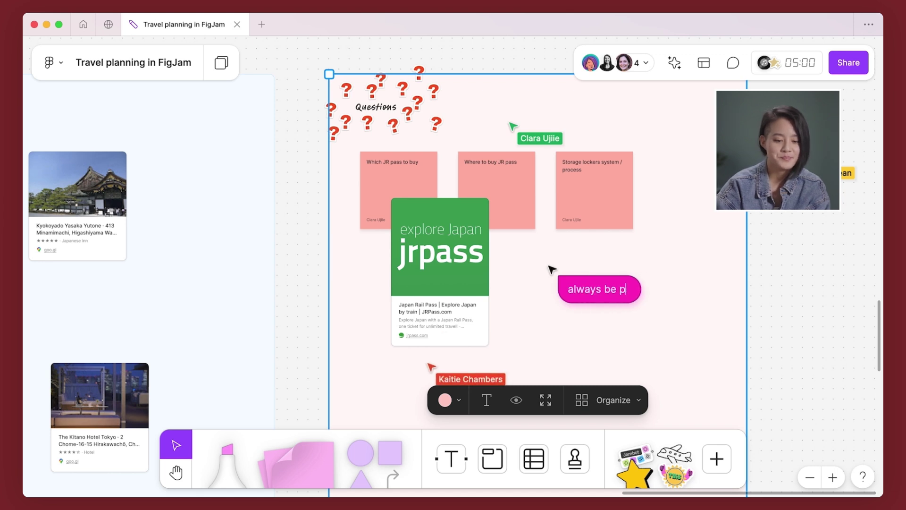
{"action": "type", "text": "repared!"}
{"action": "key", "text": "Escape"}
{"action": "key", "text": "Escape"}
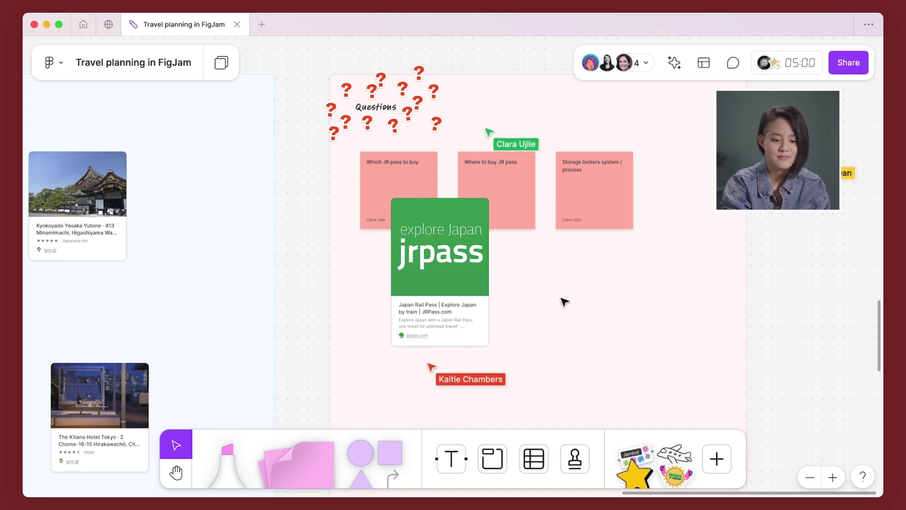
- Follow a collaborator to the board overview and search the stickers for 'snail'
{"action": "scroll", "coordinate": [564, 302], "scroll_direction": "down", "scroll_amount": 5}
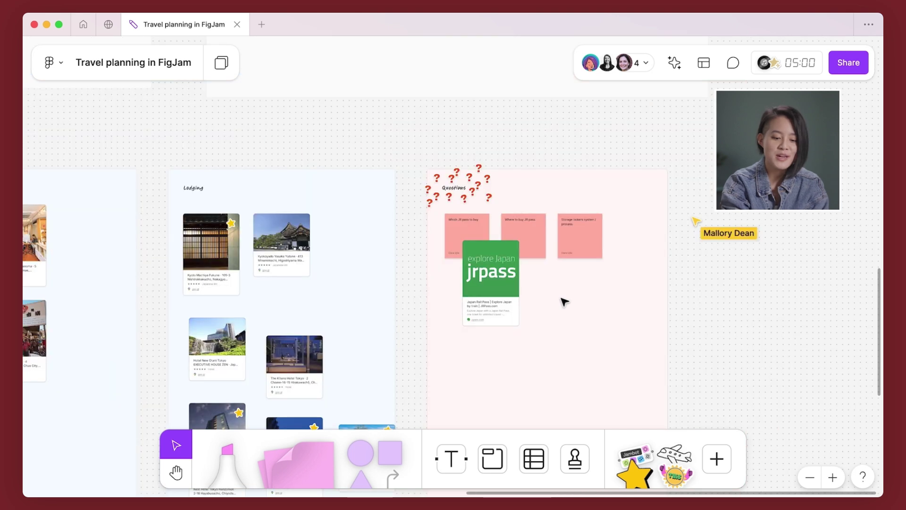
{"action": "scroll", "coordinate": [564, 302], "scroll_direction": "up", "scroll_amount": 8}
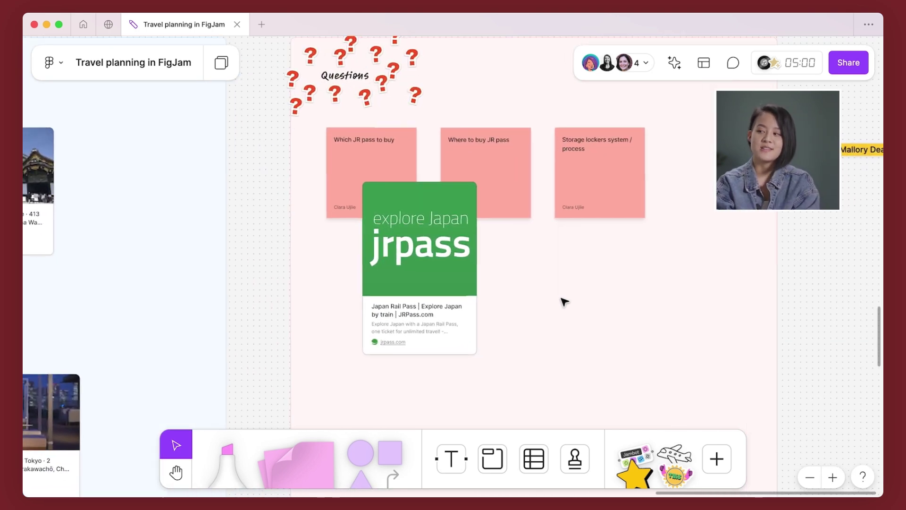
{"action": "left_click", "coordinate": [590, 62]}
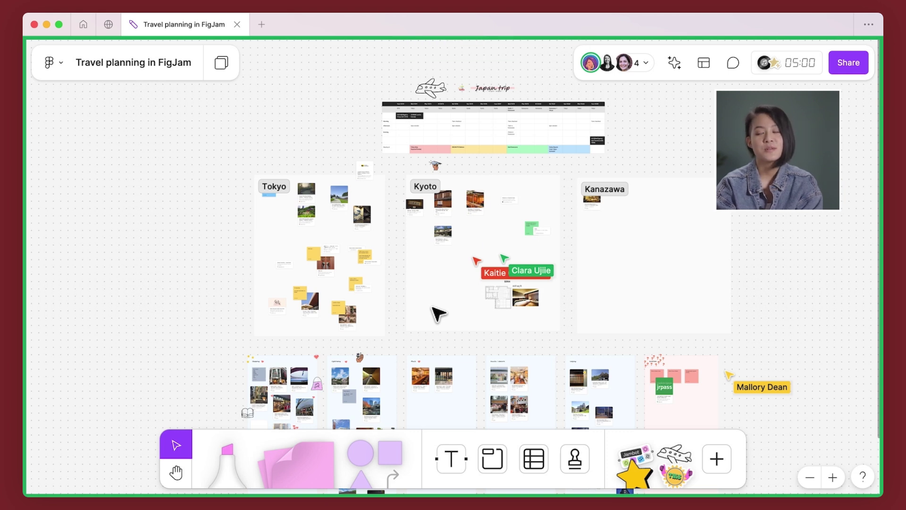
{"action": "scroll", "coordinate": [438, 314], "scroll_direction": "up", "scroll_amount": 5}
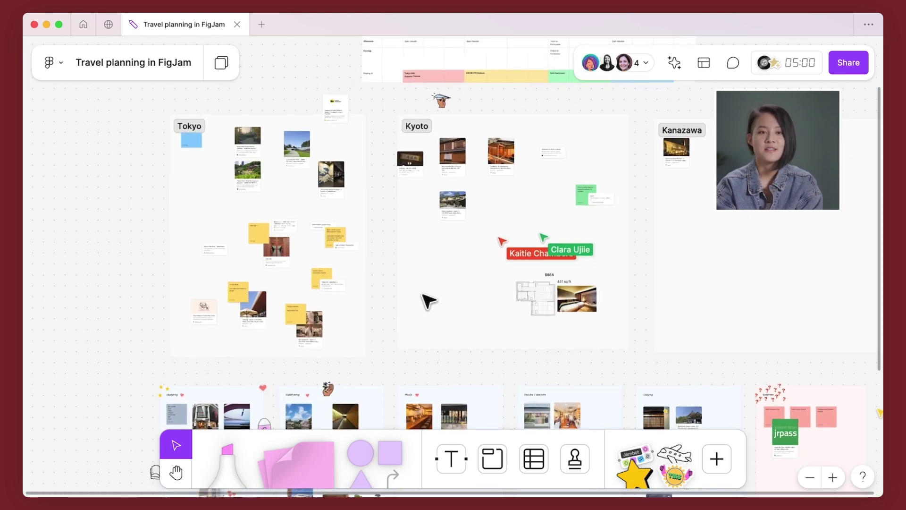
{"action": "type", "text": "snail"}
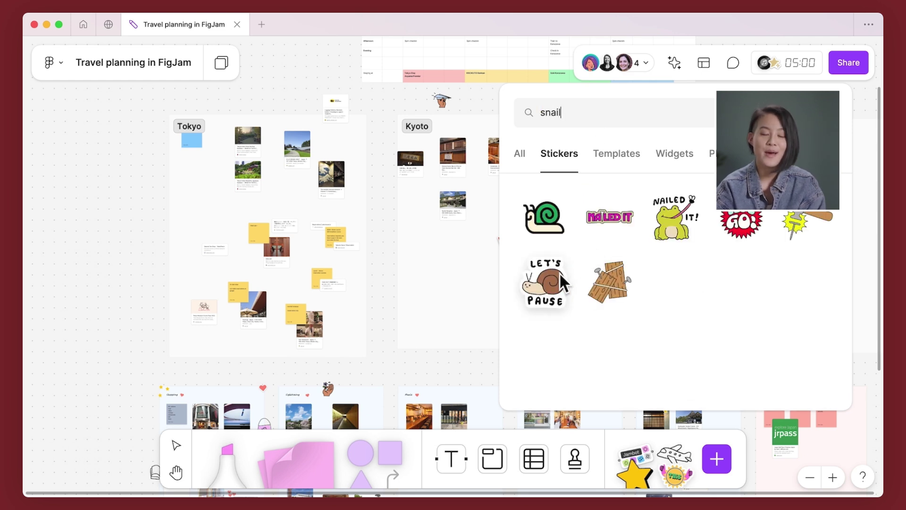
- Place the 'Let's pause' snail sticker in the Kyoto section and zoom in on it
{"action": "left_click", "coordinate": [544, 280]}
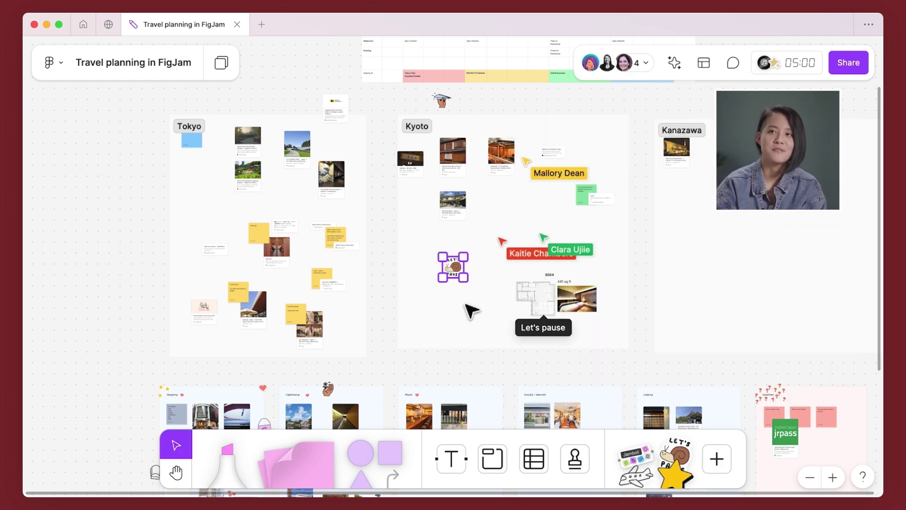
{"action": "key", "text": "shift+2"}
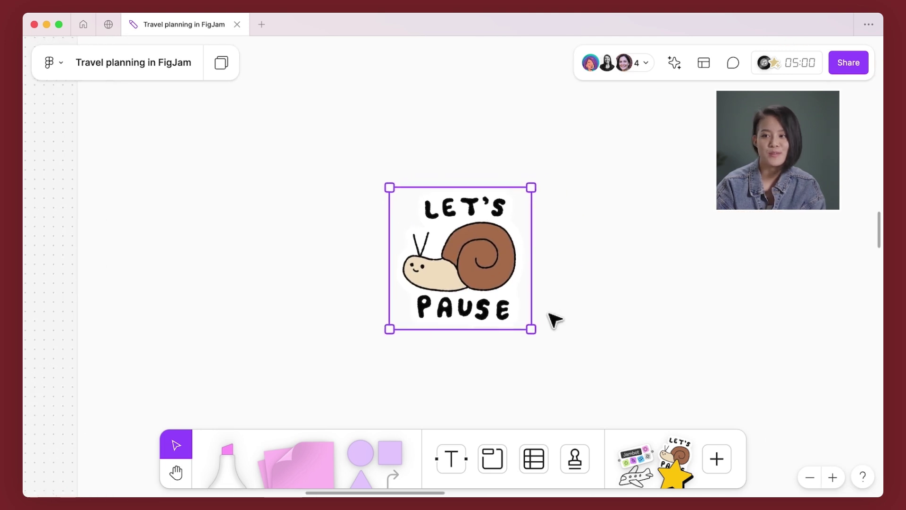
{"action": "left_click", "coordinate": [585, 279]}
- Add the caption 'and enjoy the vacation' below the snail sticker
{"action": "left_click", "coordinate": [451, 458]}
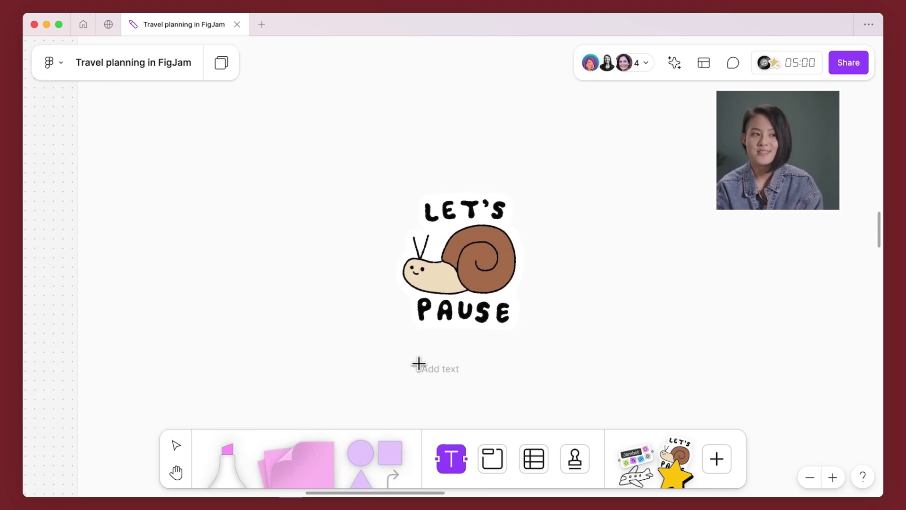
{"action": "left_click", "coordinate": [418, 361]}
{"action": "type", "text": "and enjoy th"}
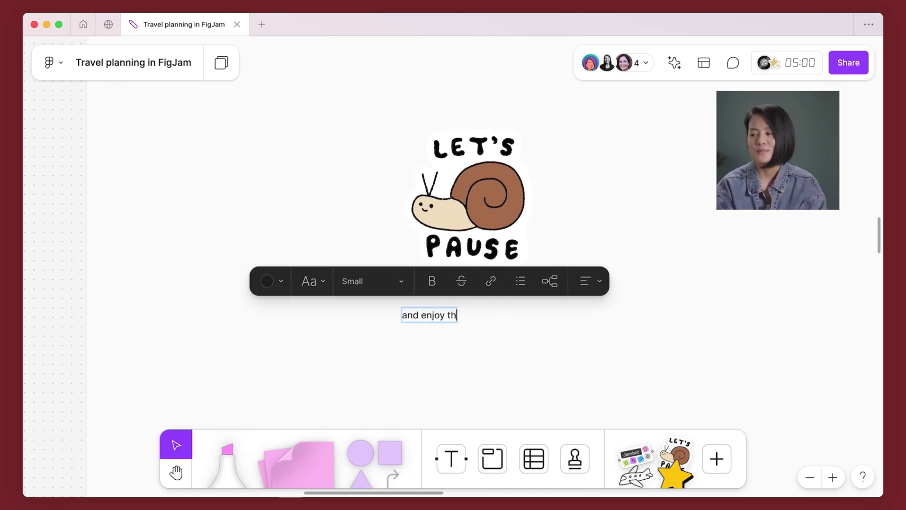
{"action": "type", "text": "e vacation!"}
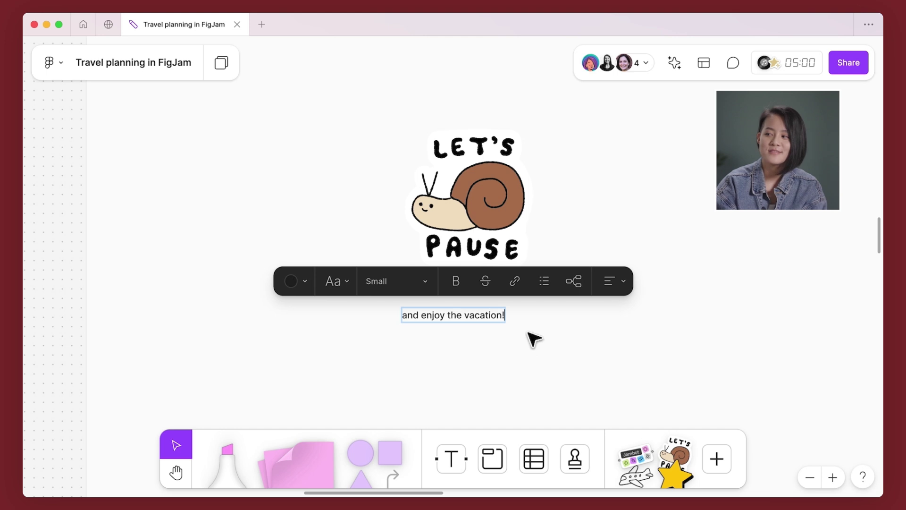